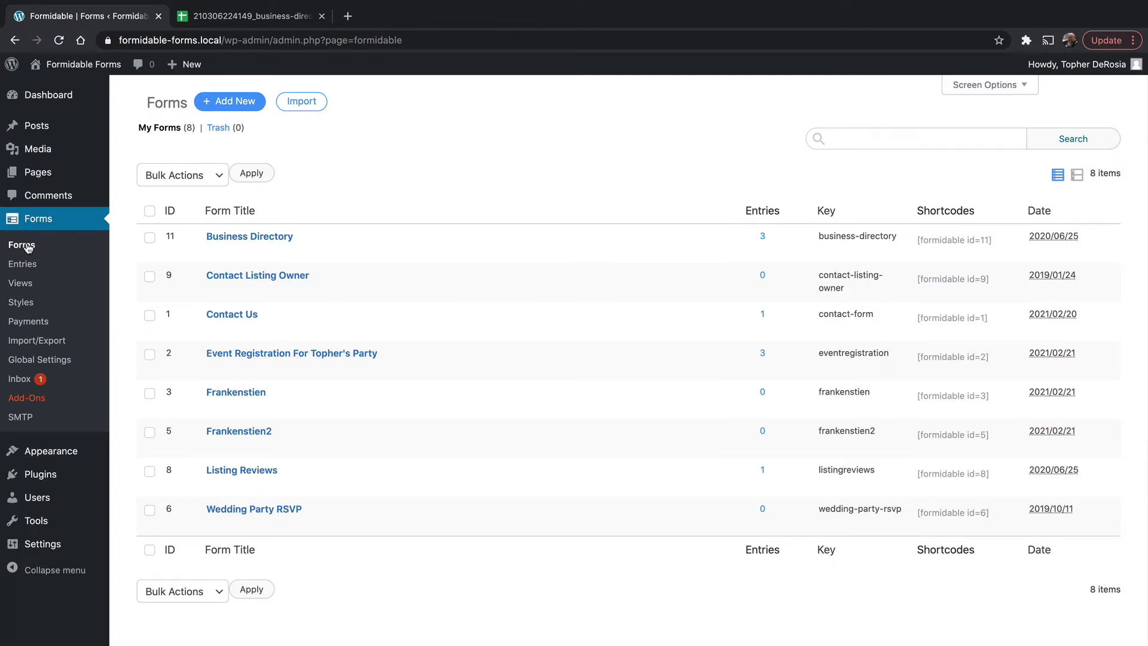
# Go to the Formidable Import/Export page from the WordPress Forms menu.
pyautogui.click(30, 341)
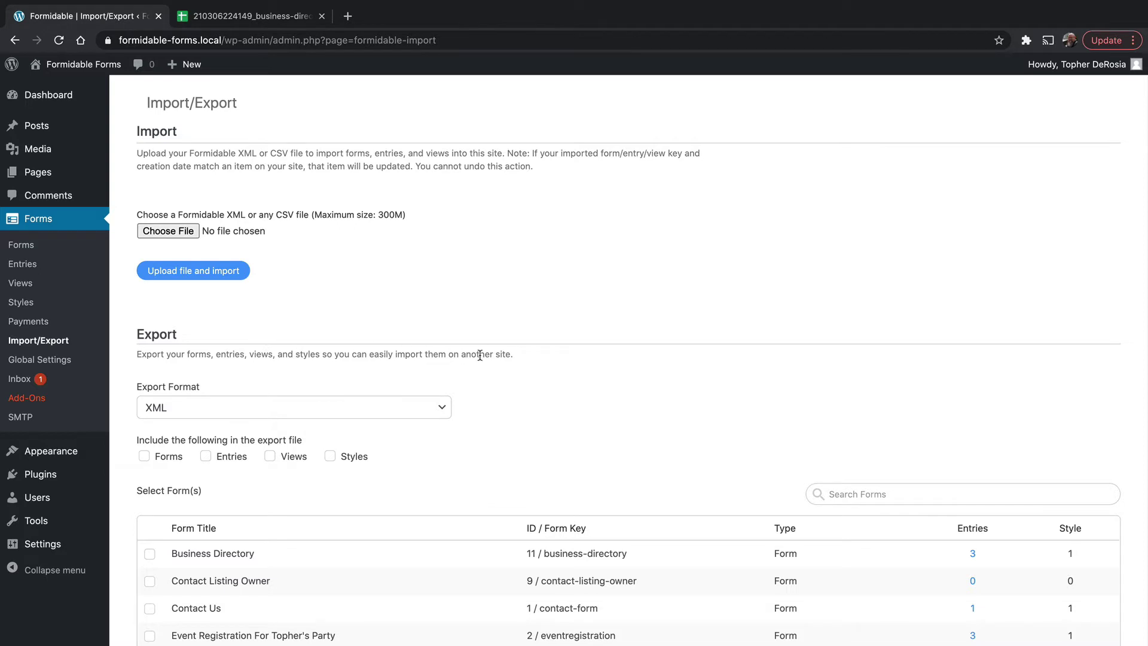
pyautogui.scroll(-3, 476, 355)
# Keep XML as the export format and include Forms, Entries, Views and Styles.
pyautogui.click(441, 289)
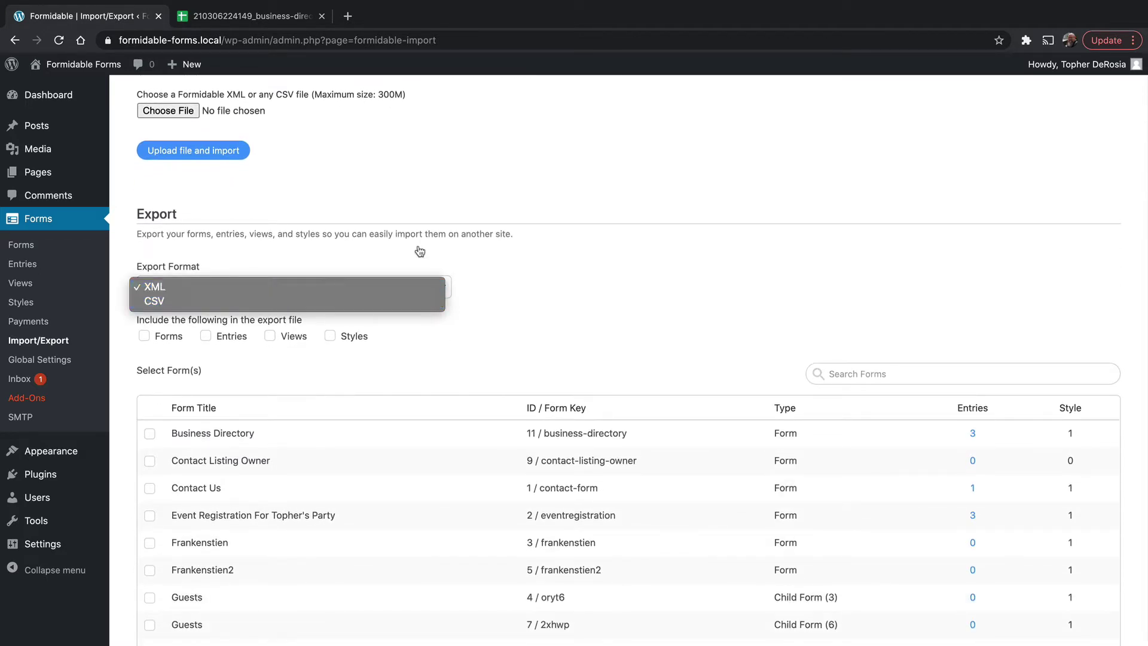
pyautogui.press('Escape')
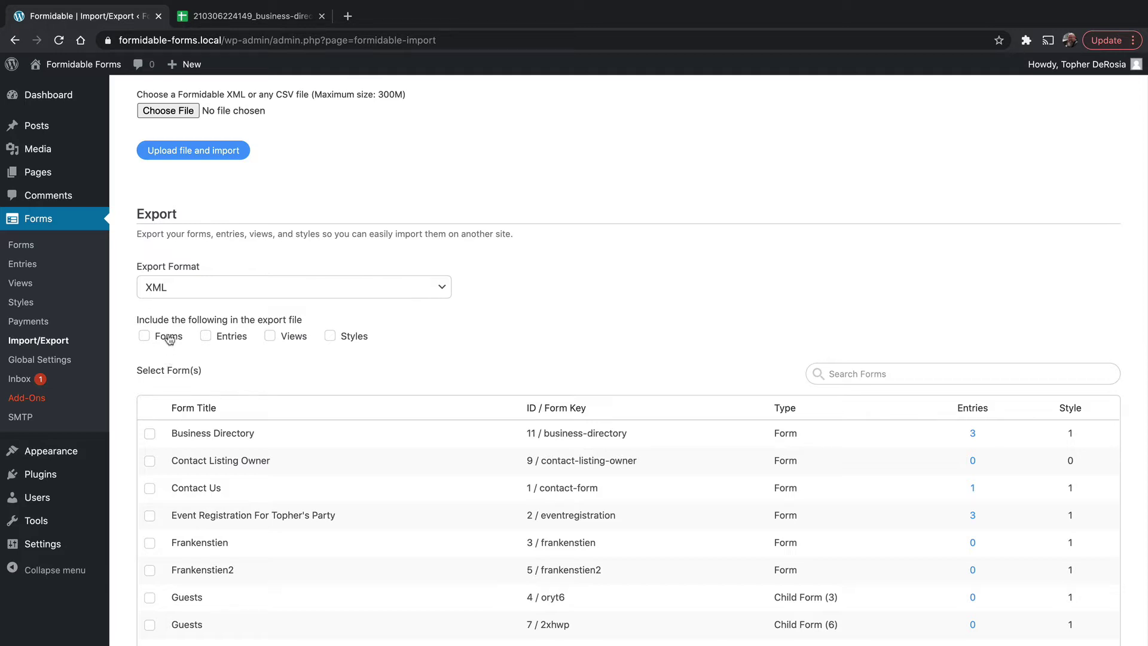
pyautogui.click(144, 336)
pyautogui.click(205, 336)
pyautogui.click(270, 336)
pyautogui.scroll(-2, 296, 340)
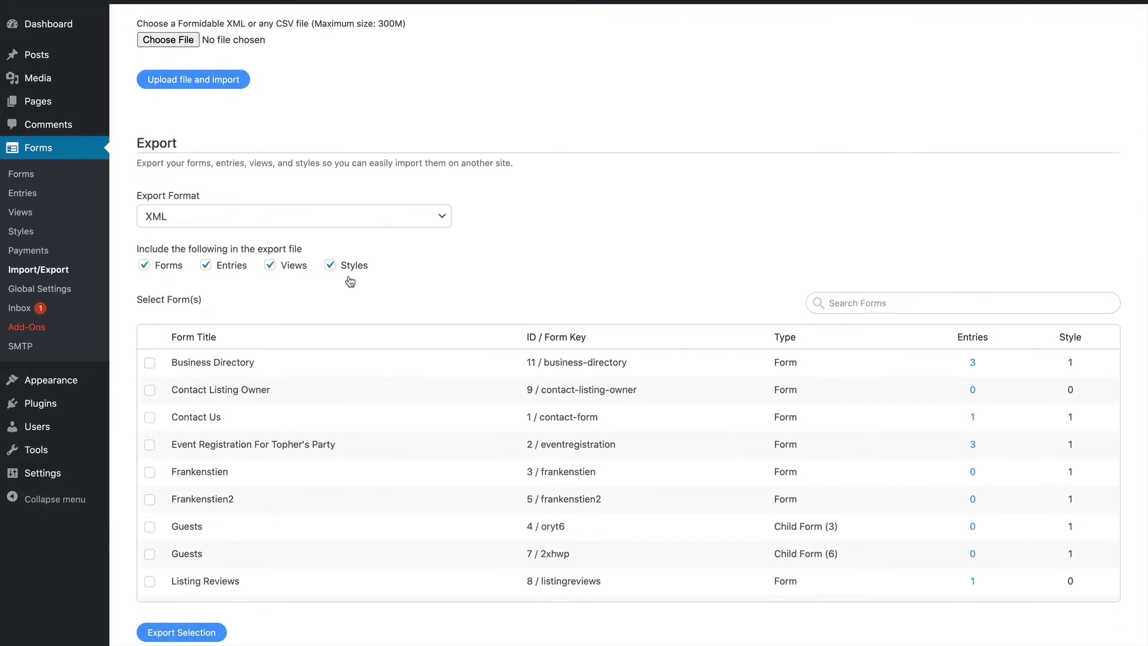
pyautogui.click(330, 266)
# Export the Business Directory form with its data as an XML file.
pyautogui.click(208, 368)
pyautogui.click(219, 631)
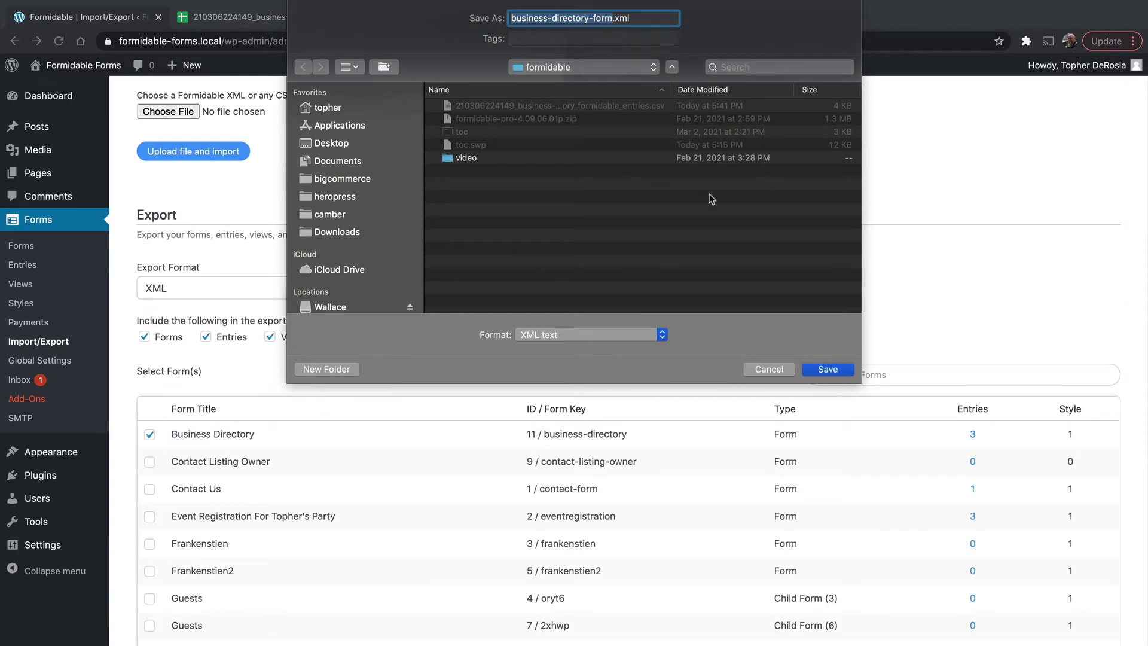
# Dismiss the save dialog and leave only Entries included in the export.
pyautogui.click(768, 368)
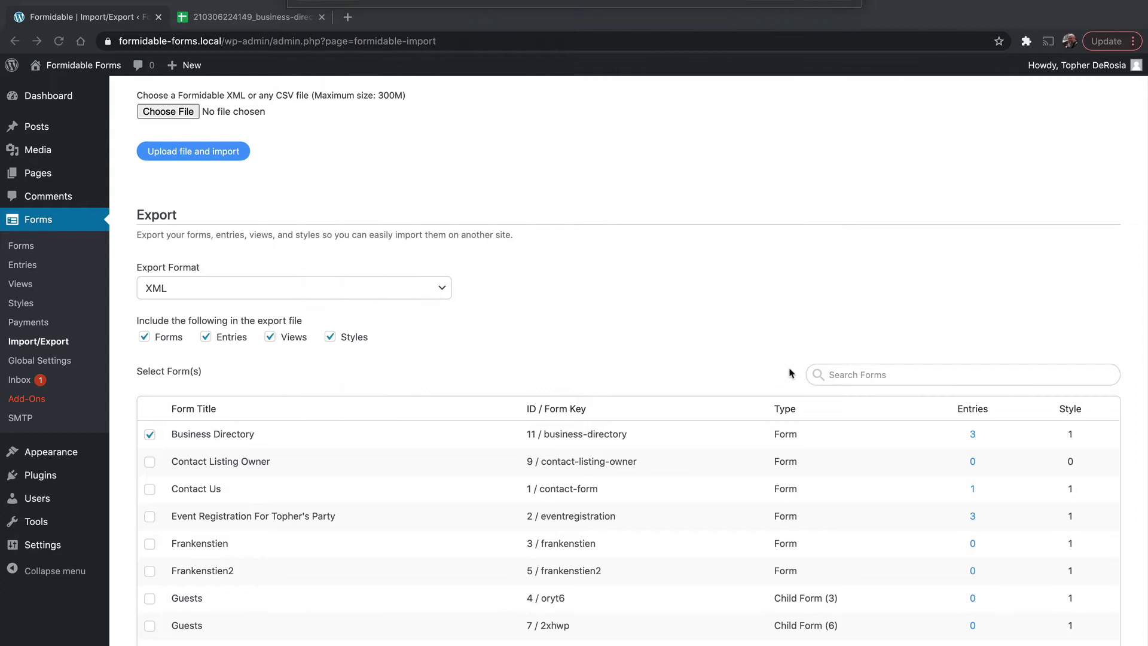
pyautogui.scroll(5, 778, 208)
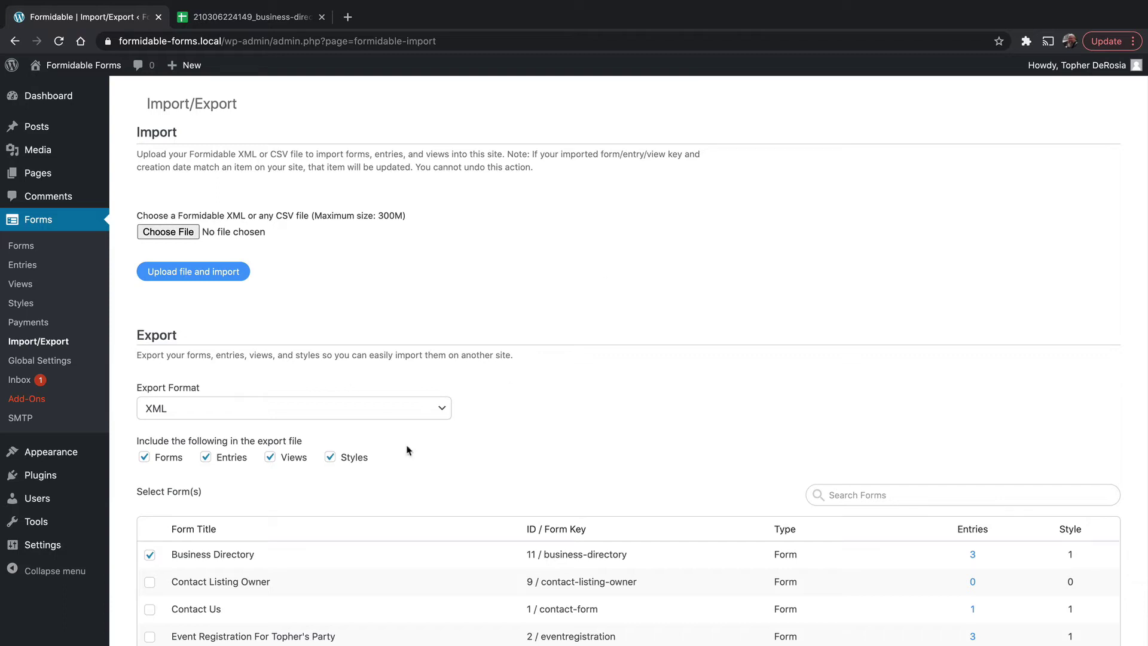
pyautogui.click(207, 457)
pyautogui.click(270, 456)
pyautogui.click(330, 457)
pyautogui.click(168, 457)
pyautogui.click(238, 464)
# Reselect the Business Directory form and bring up the export format choices.
pyautogui.click(149, 555)
pyautogui.click(211, 554)
pyautogui.click(289, 408)
# Export the Business Directory entries as a UTF-8 encoded CSV file.
pyautogui.click(274, 421)
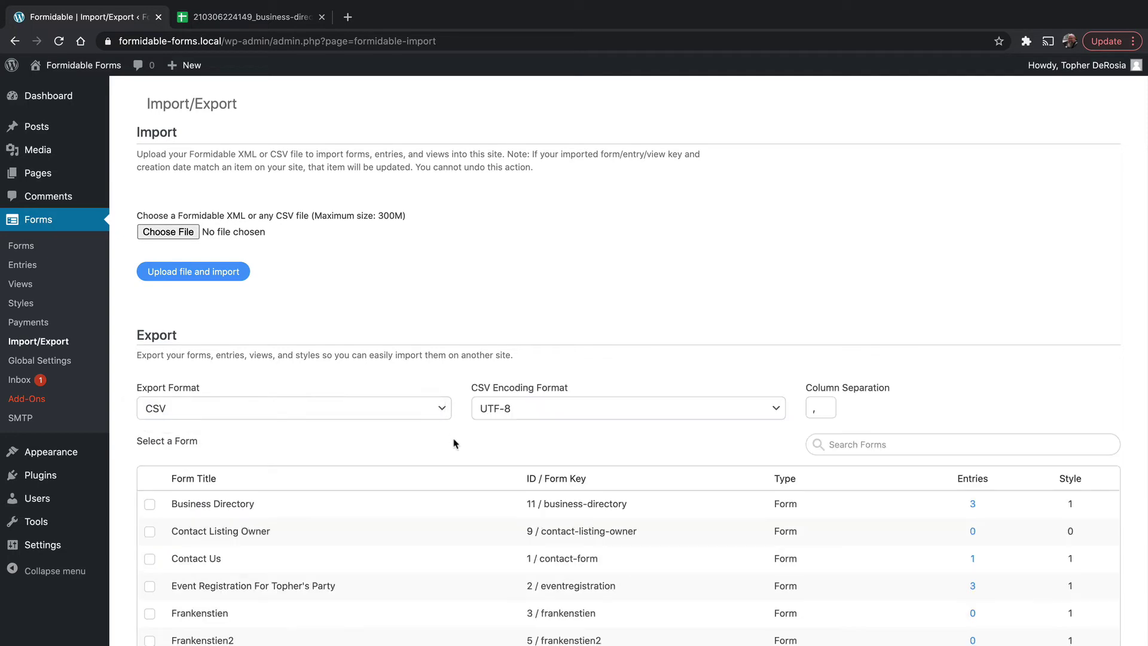
pyautogui.click(587, 408)
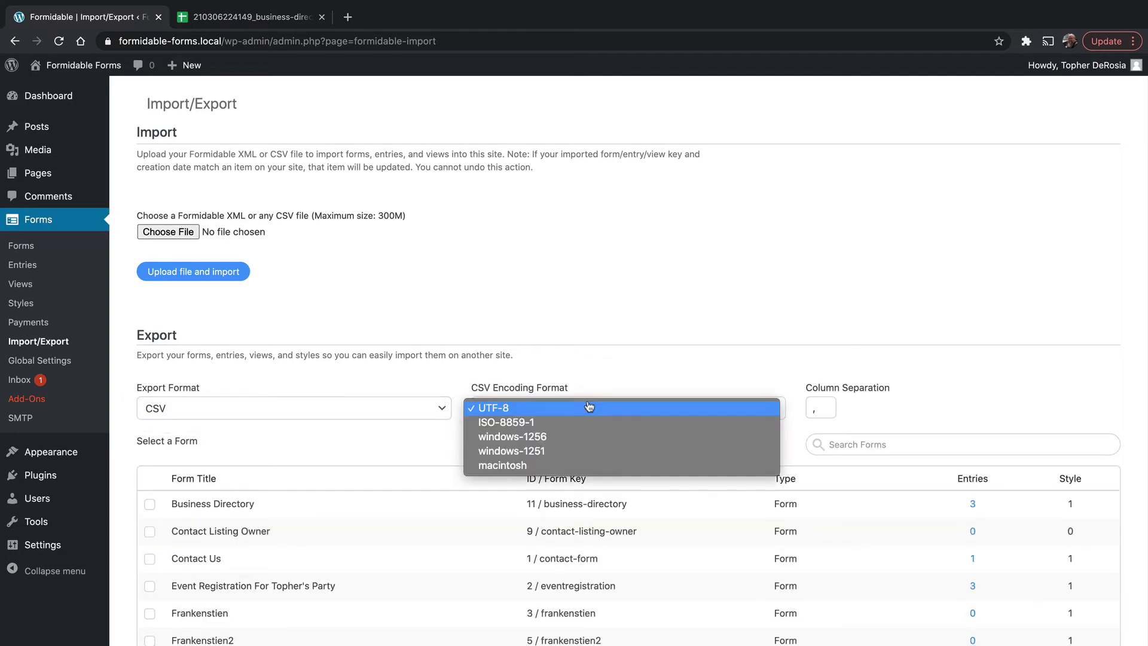
pyautogui.click(566, 407)
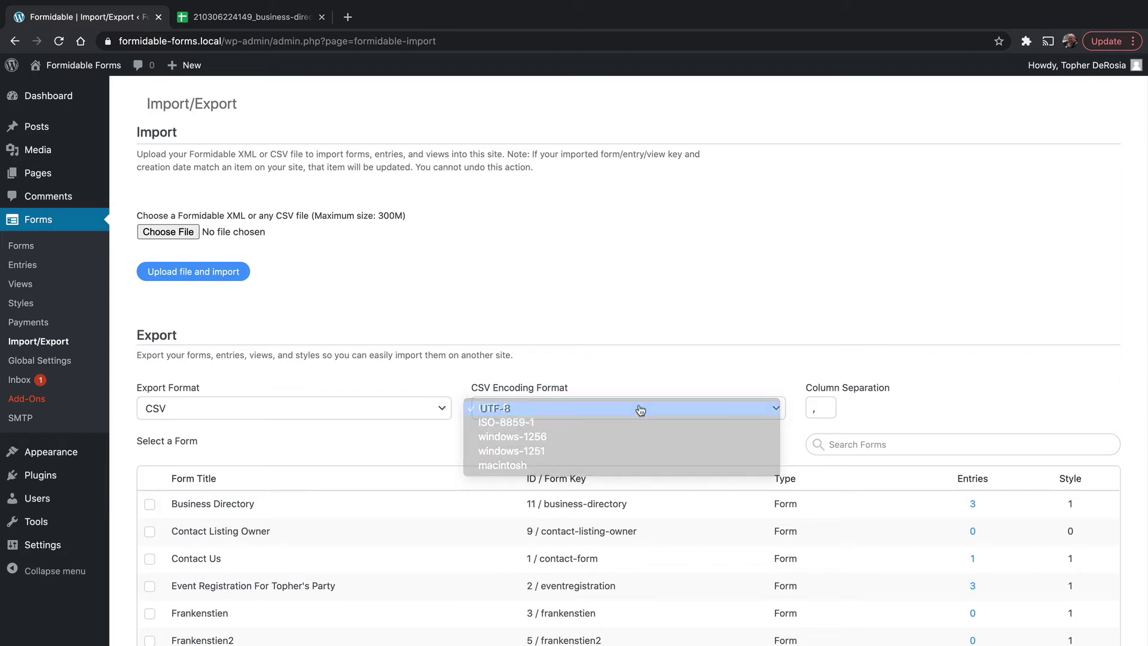
pyautogui.click(218, 509)
pyautogui.scroll(-1, 947, 600)
pyautogui.scroll(-3, 961, 604)
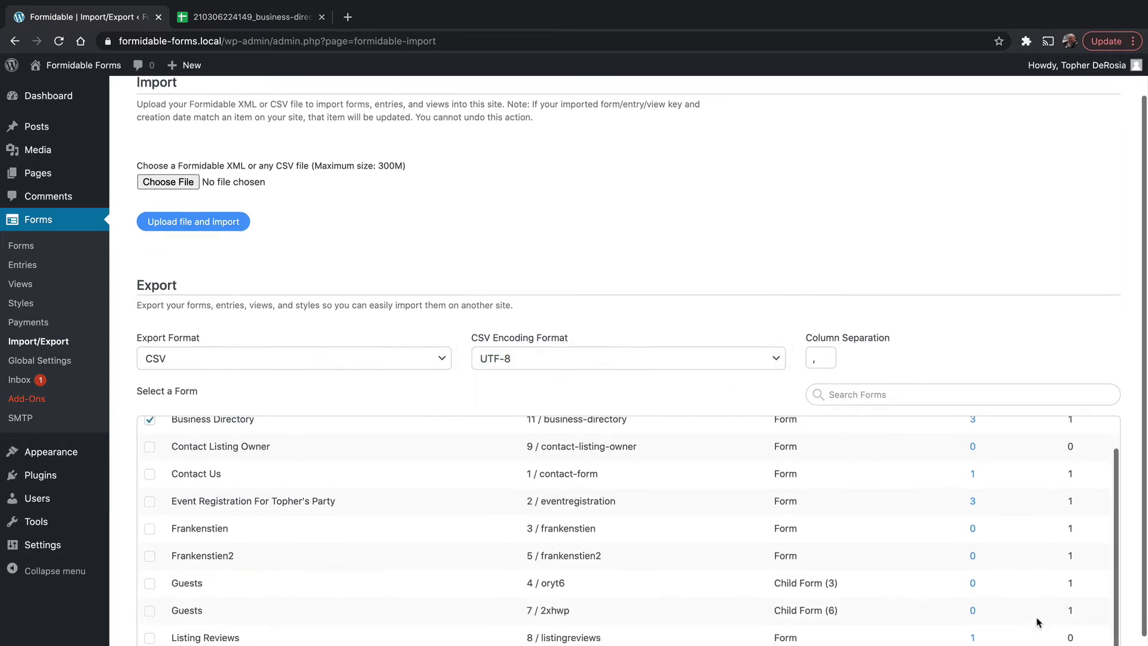
pyautogui.scroll(-2, 961, 604)
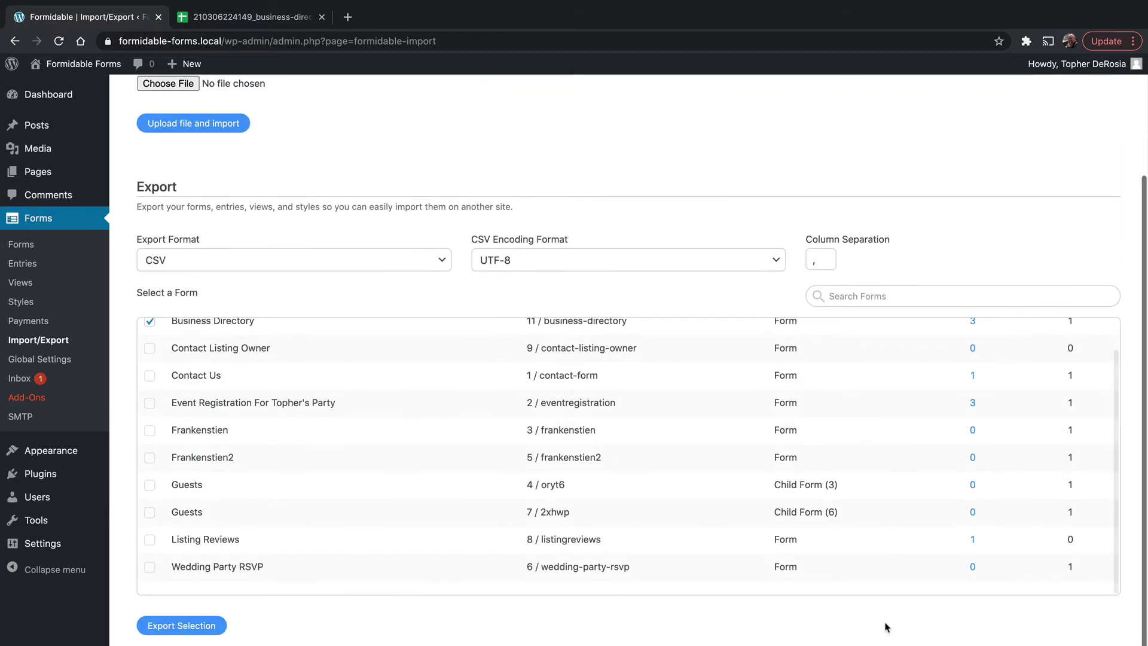
pyautogui.click(203, 628)
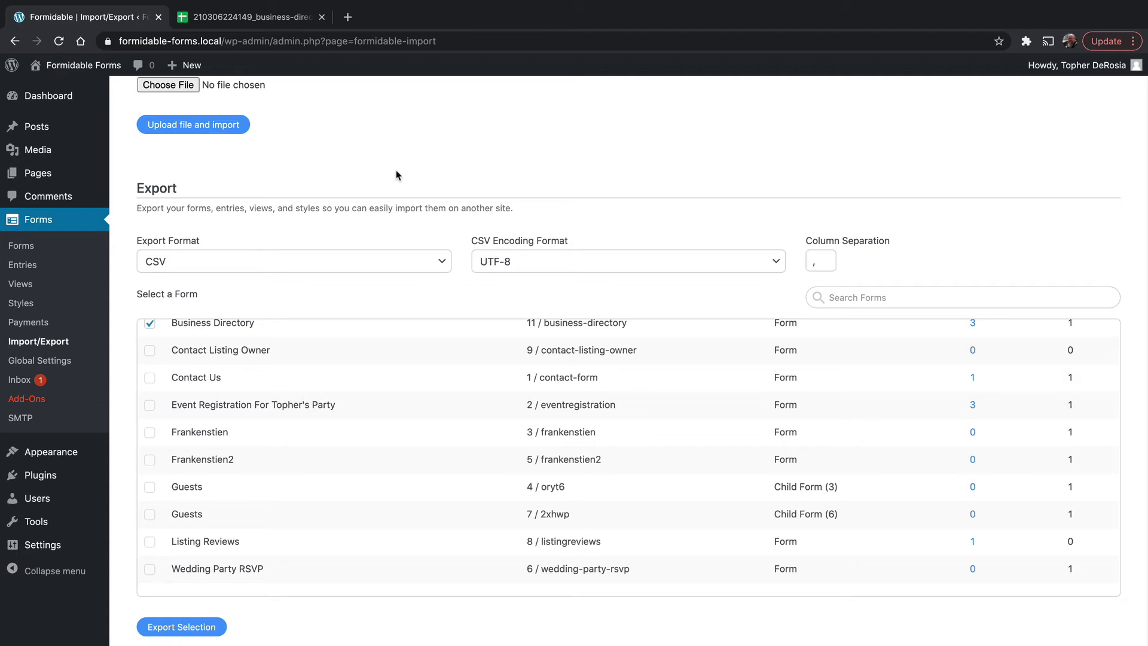
# Autofit column A of the exported entries sheet in Google Sheets to the business names.
pyautogui.click(257, 16)
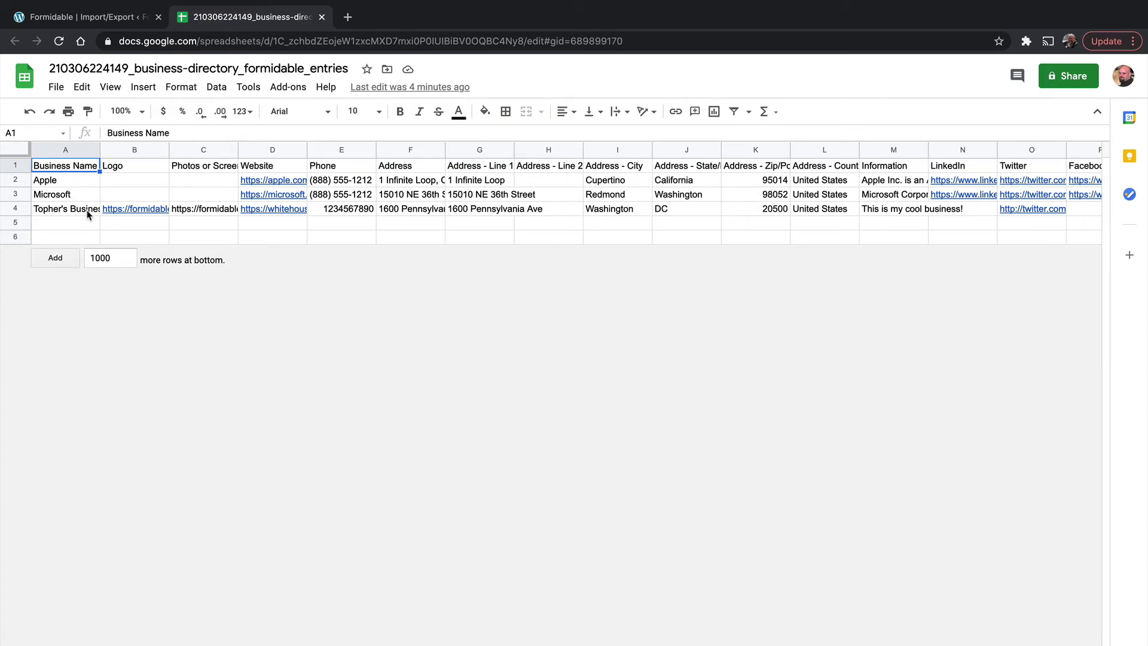
pyautogui.doubleClick(100, 150)
pyautogui.hscroll(10, 639, 208)
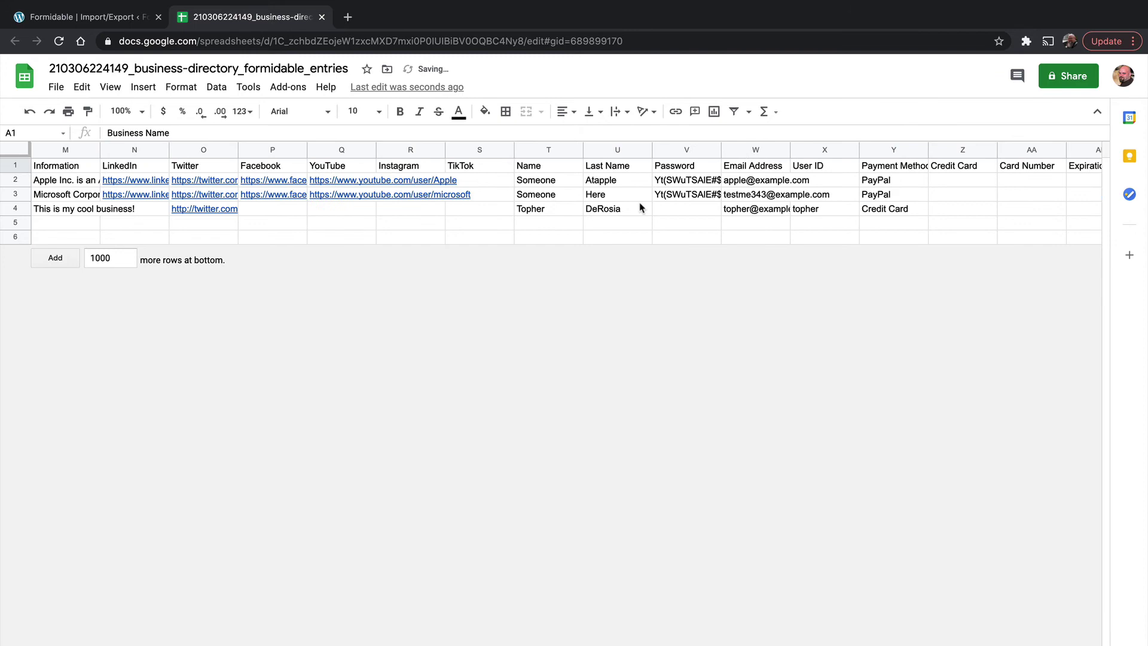
pyautogui.hscroll(10, 639, 208)
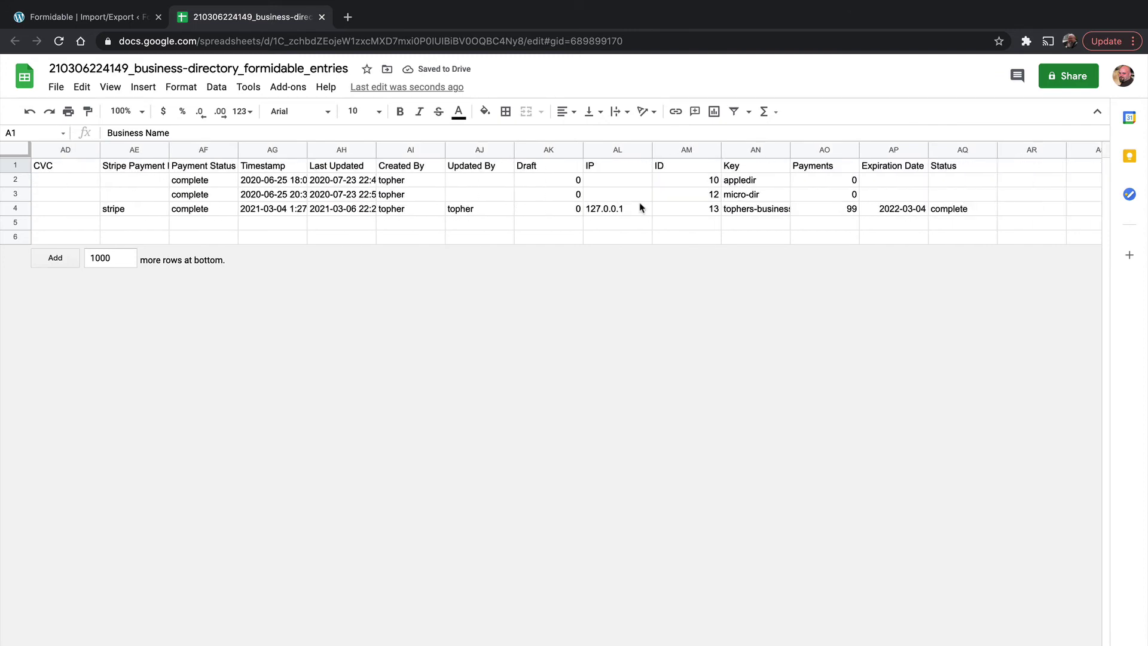
pyautogui.hscroll(-8, 639, 208)
pyautogui.hscroll(-8, 640, 208)
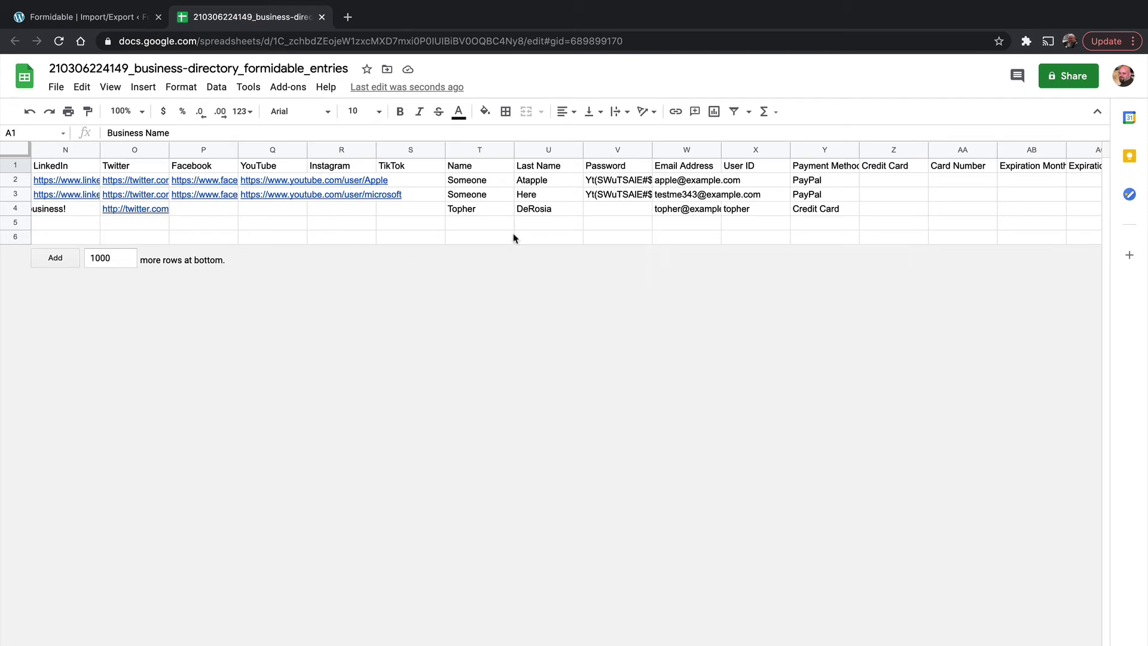
pyautogui.hscroll(-10, 515, 238)
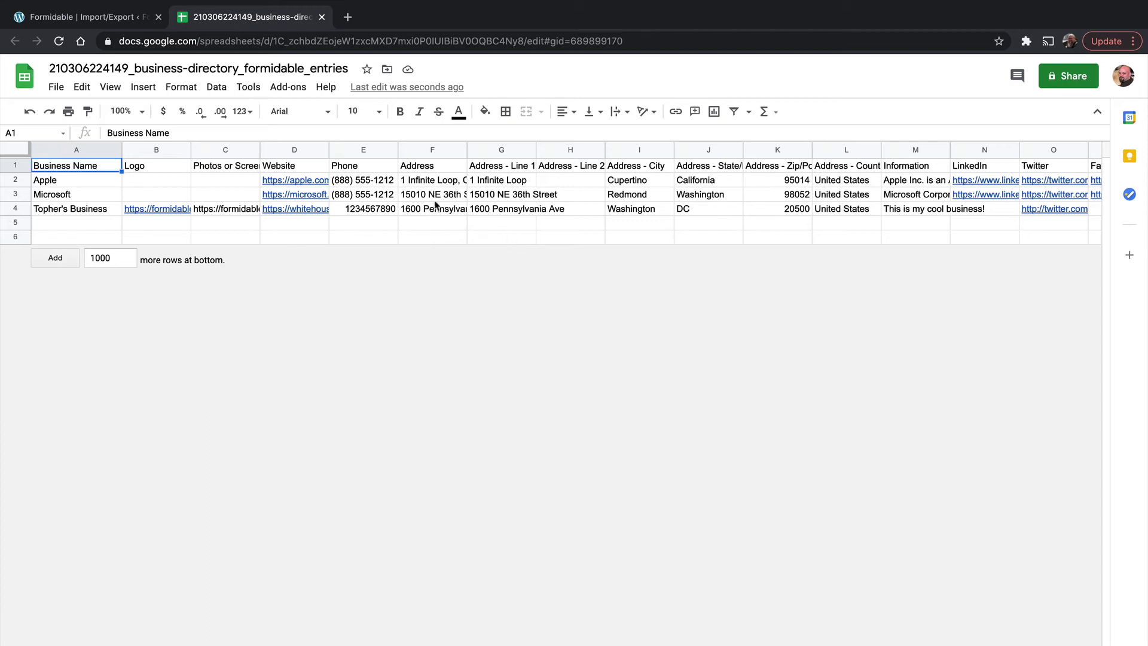
# Back on the Formidable export page, change the export format from CSV to XML.
pyautogui.click(90, 16)
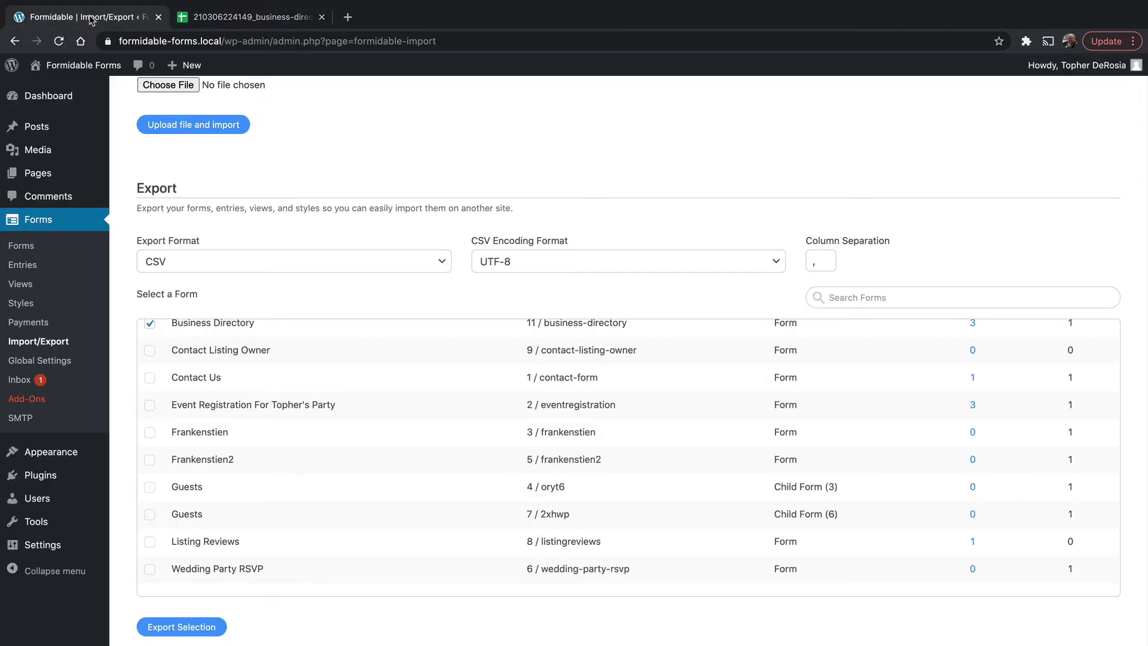
pyautogui.scroll(2, 597, 180)
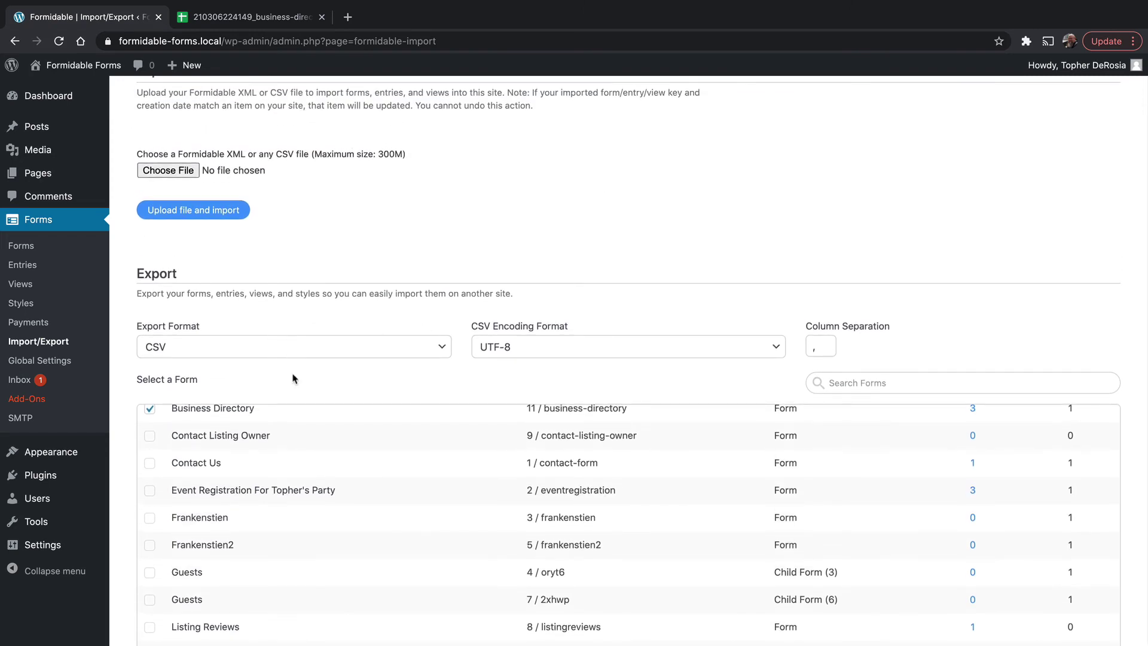
pyautogui.scroll(1, 399, 246)
pyautogui.scroll(2, 395, 163)
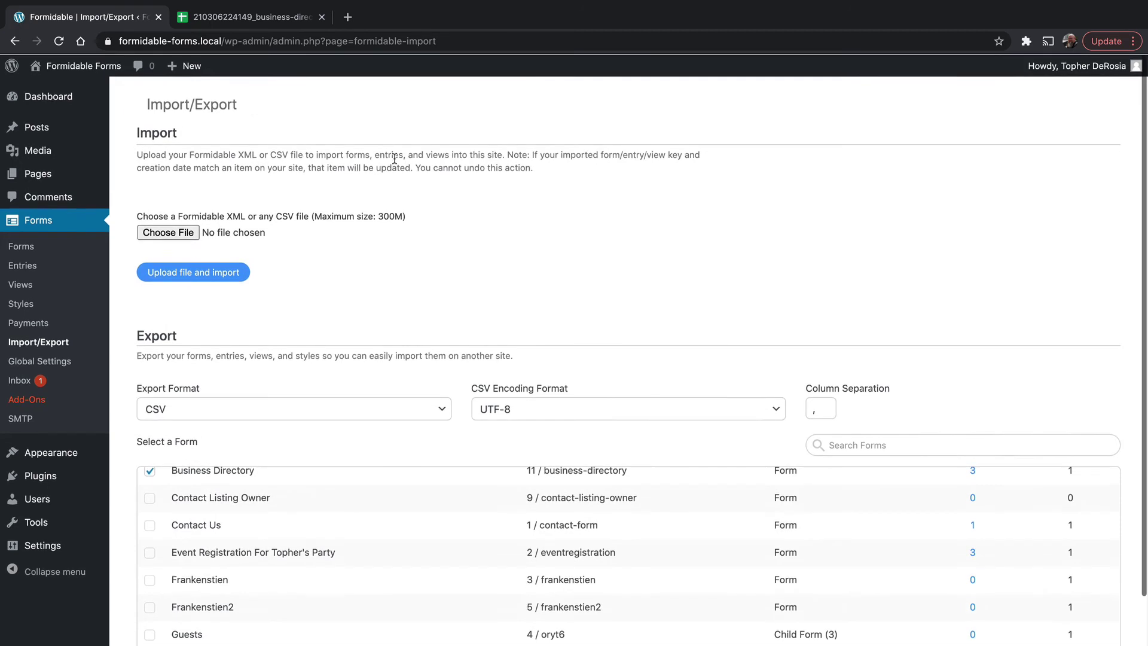
pyautogui.click(213, 408)
pyautogui.click(209, 394)
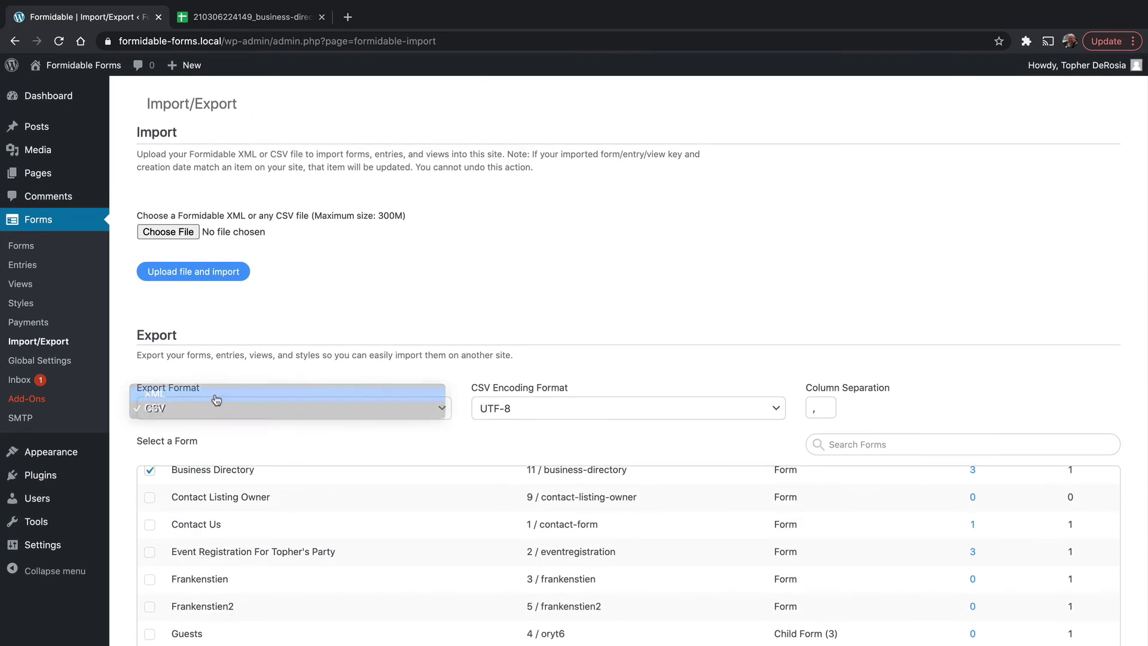